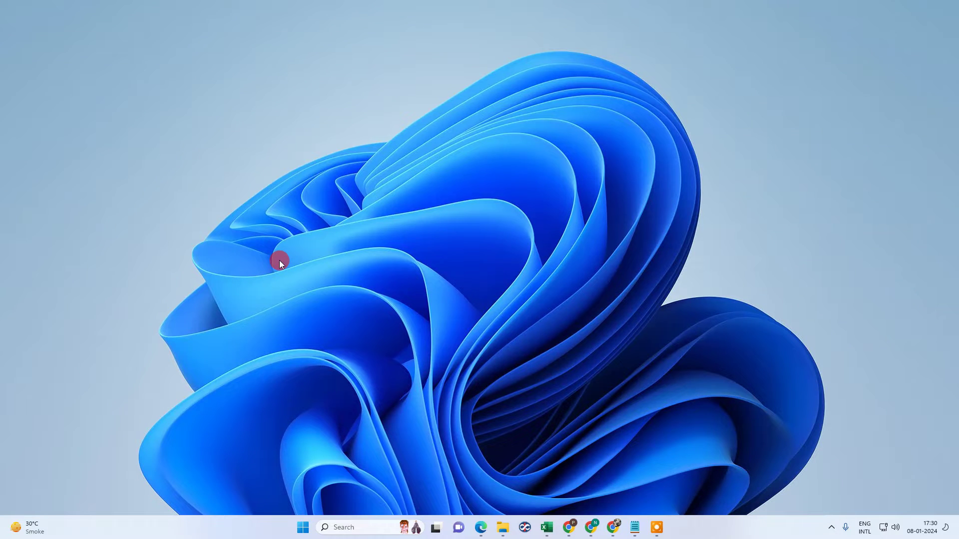
Step: Refresh the Windows desktop twice from its right-click menu
{"action": "right_click", "coordinate": [366, 143]}
{"action": "left_click", "coordinate": [431, 191]}
{"action": "right_click", "coordinate": [379, 150]}
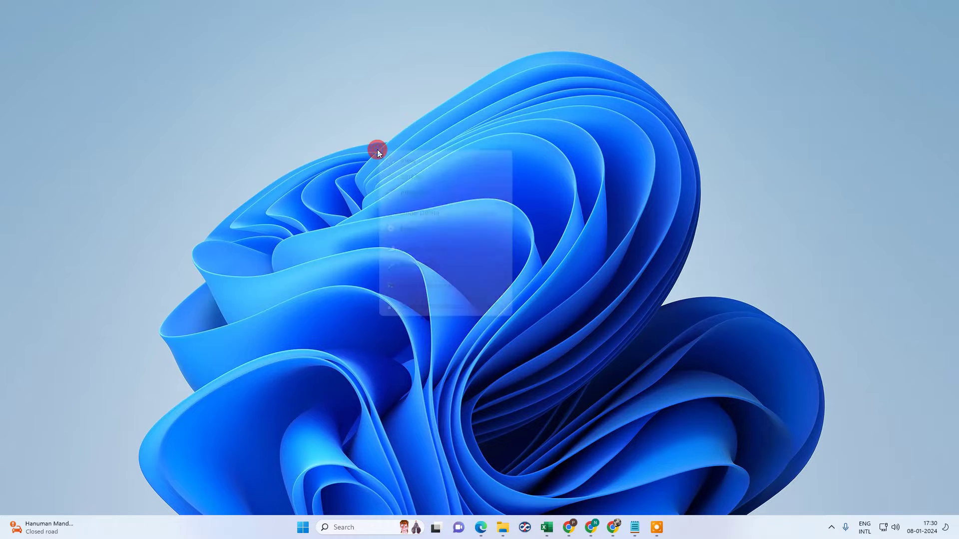
{"action": "left_click", "coordinate": [457, 194]}
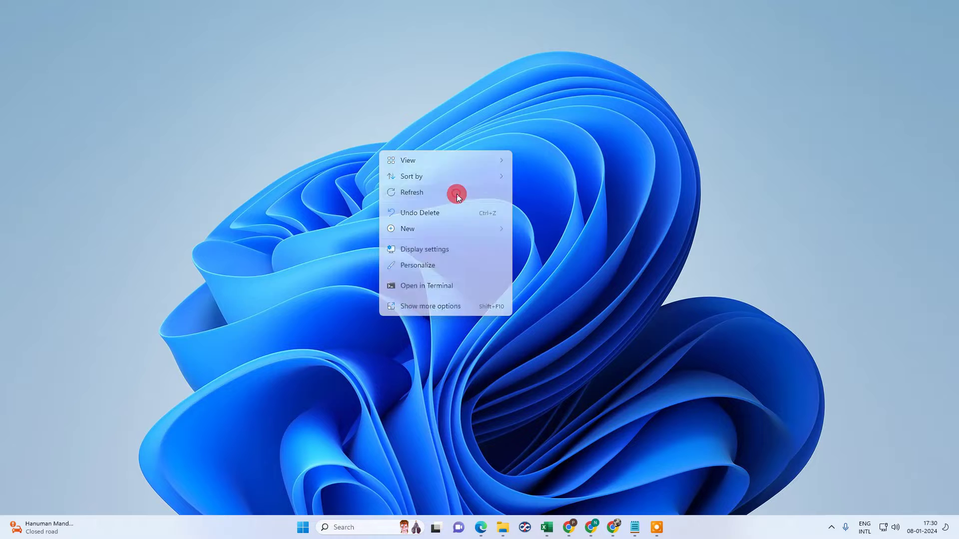
{"action": "right_click", "coordinate": [326, 145]}
{"action": "left_click", "coordinate": [365, 193]}
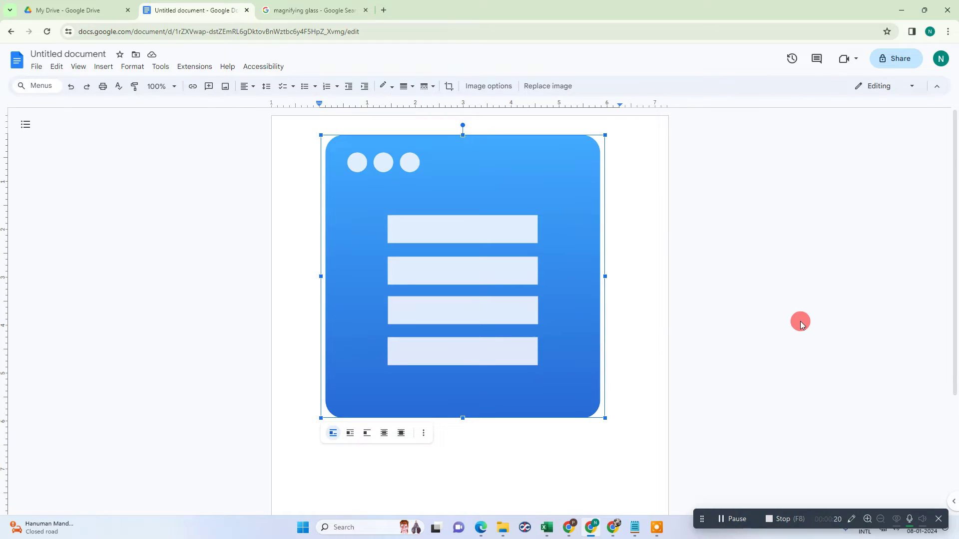
Step: Select and deselect the blue image a few times, leaving it selected
{"action": "left_click", "coordinate": [800, 324]}
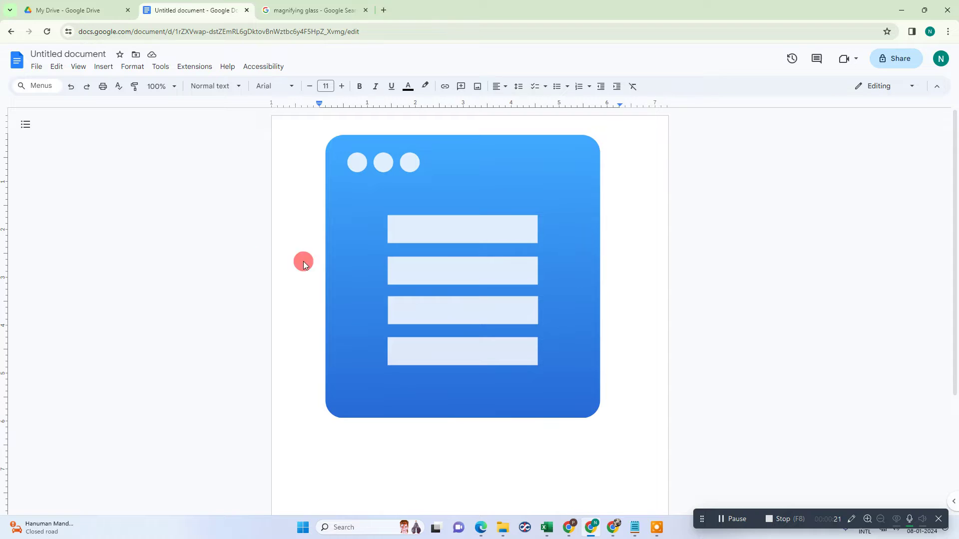
{"action": "left_click", "coordinate": [483, 262]}
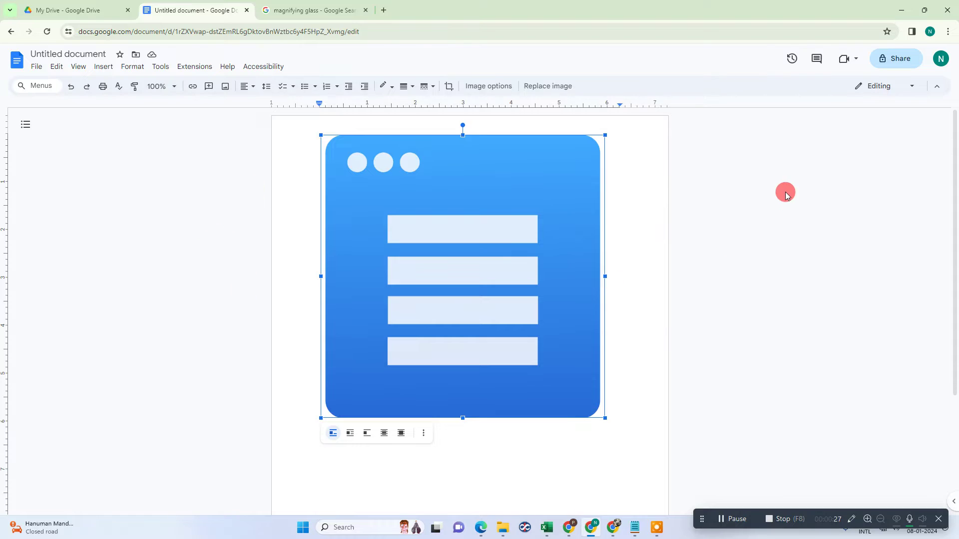
{"action": "left_click", "coordinate": [785, 191]}
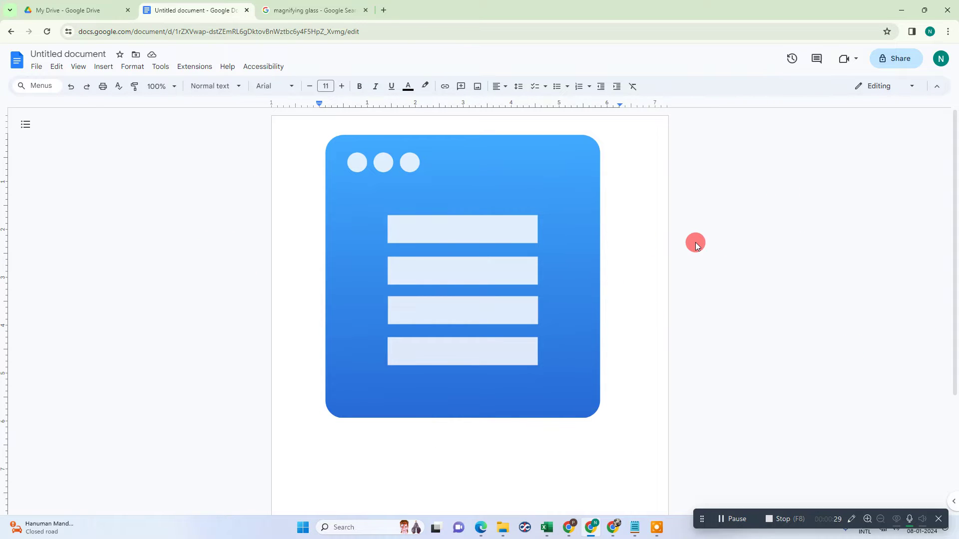
{"action": "left_click", "coordinate": [402, 247]}
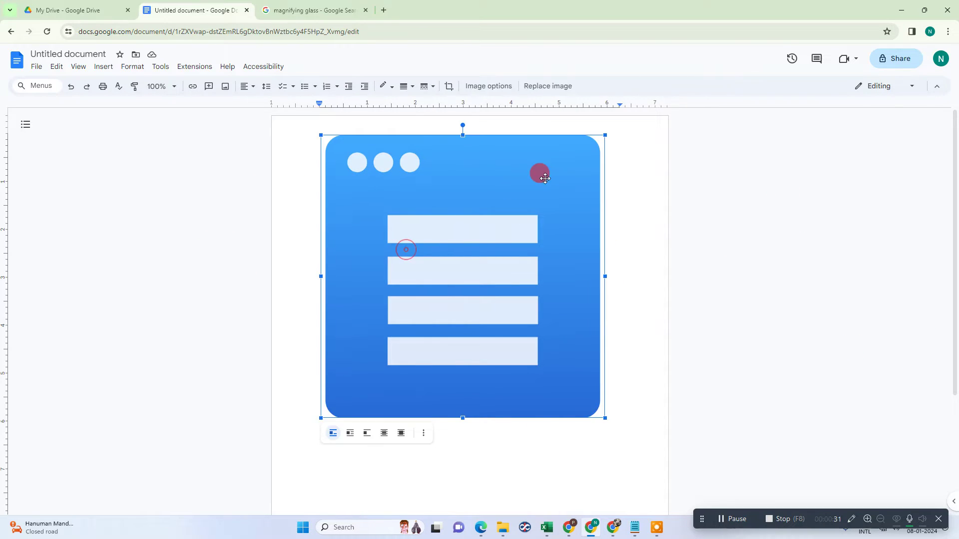
{"action": "left_click", "coordinate": [702, 201]}
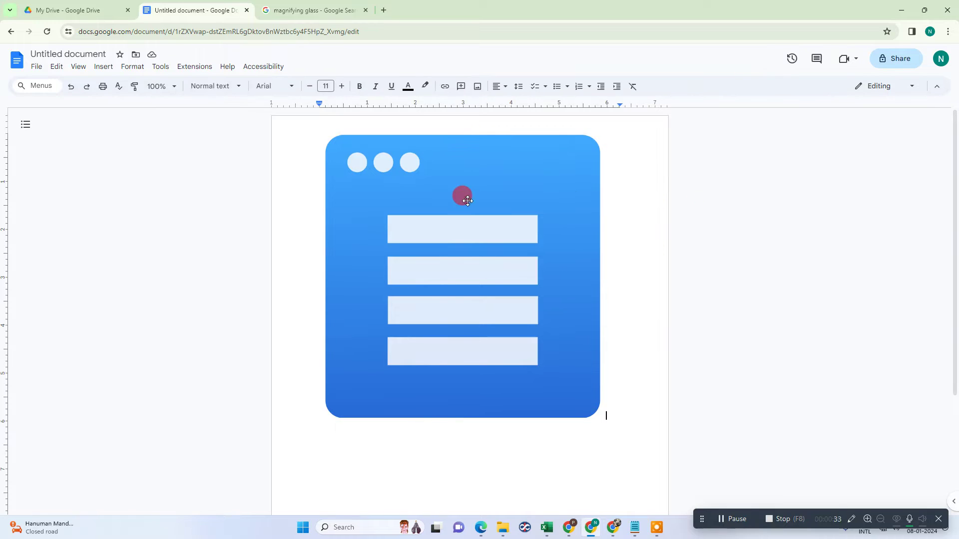
{"action": "left_click", "coordinate": [466, 200]}
Step: Switch the document zoom to 200%, 150%, 200%, then back to 100%
{"action": "left_click", "coordinate": [157, 86]}
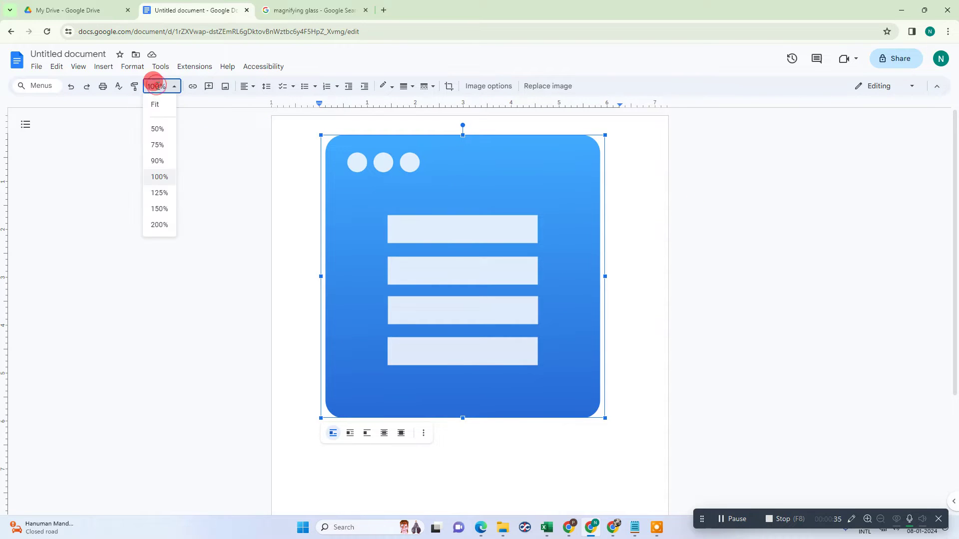
{"action": "left_click", "coordinate": [159, 225]}
{"action": "scroll", "coordinate": [433, 228], "scroll_direction": "down", "scroll_amount": 5}
{"action": "scroll", "coordinate": [434, 227], "scroll_direction": "up", "scroll_amount": 2}
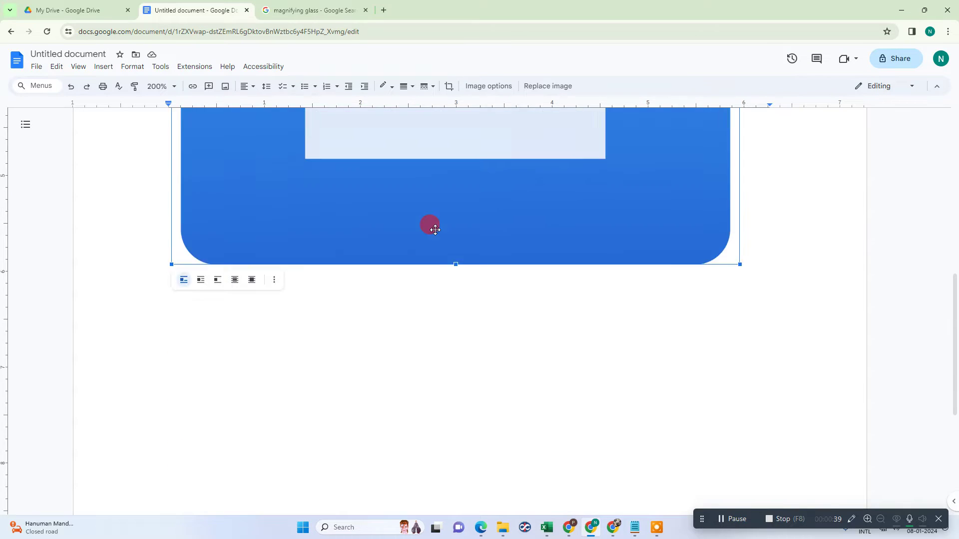
{"action": "scroll", "coordinate": [433, 227], "scroll_direction": "up", "scroll_amount": 5}
{"action": "scroll", "coordinate": [433, 227], "scroll_direction": "up", "scroll_amount": 2}
{"action": "left_click", "coordinate": [156, 86]}
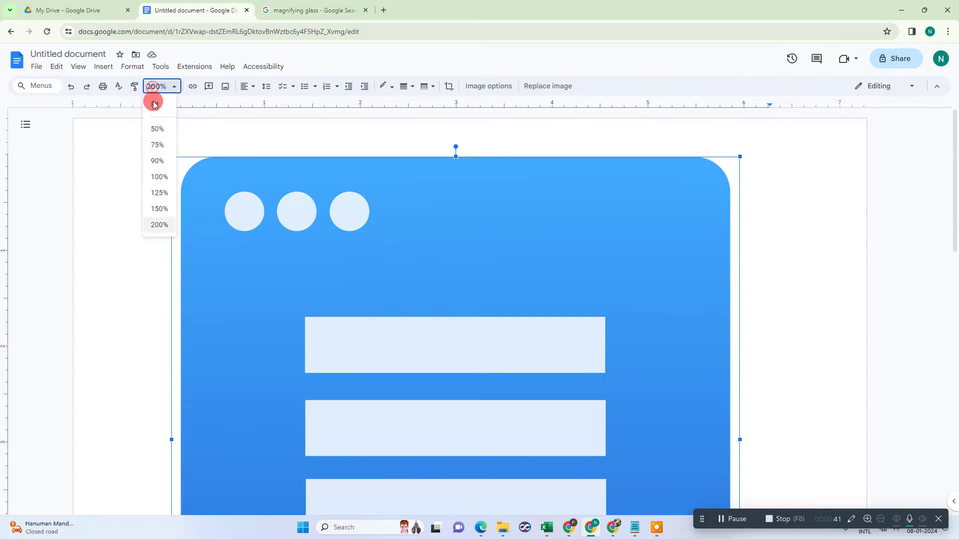
{"action": "left_click", "coordinate": [159, 209]}
{"action": "left_click", "coordinate": [157, 85]}
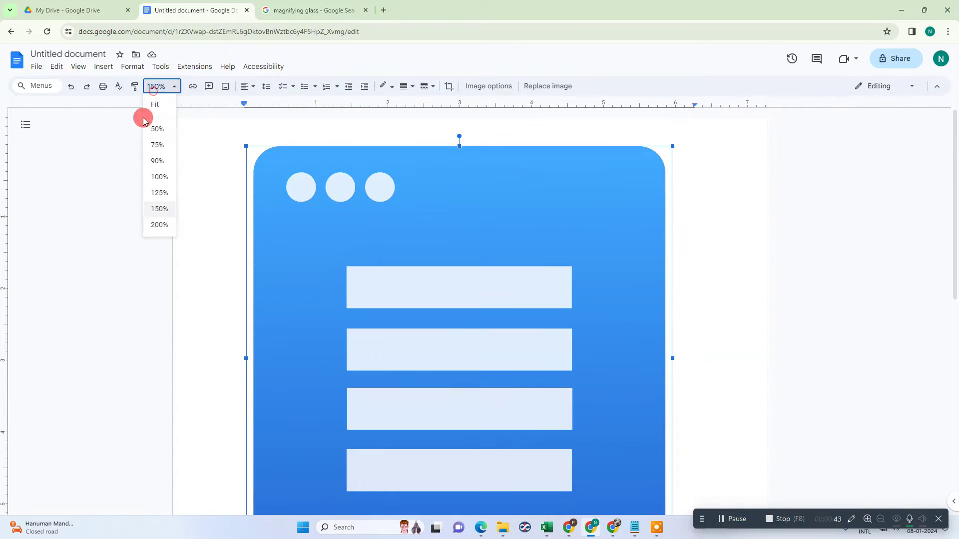
{"action": "left_click", "coordinate": [158, 225]}
{"action": "scroll", "coordinate": [330, 224], "scroll_direction": "down", "scroll_amount": 5}
{"action": "scroll", "coordinate": [413, 252], "scroll_direction": "down", "scroll_amount": 5}
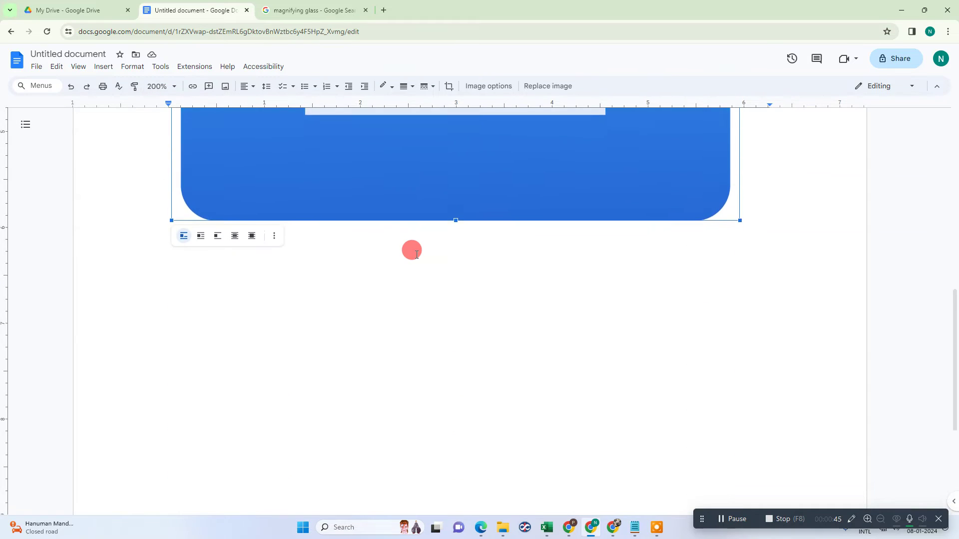
{"action": "scroll", "coordinate": [412, 252], "scroll_direction": "down", "scroll_amount": 3}
{"action": "scroll", "coordinate": [413, 253], "scroll_direction": "up", "scroll_amount": 5}
{"action": "scroll", "coordinate": [412, 251], "scroll_direction": "up", "scroll_amount": 5}
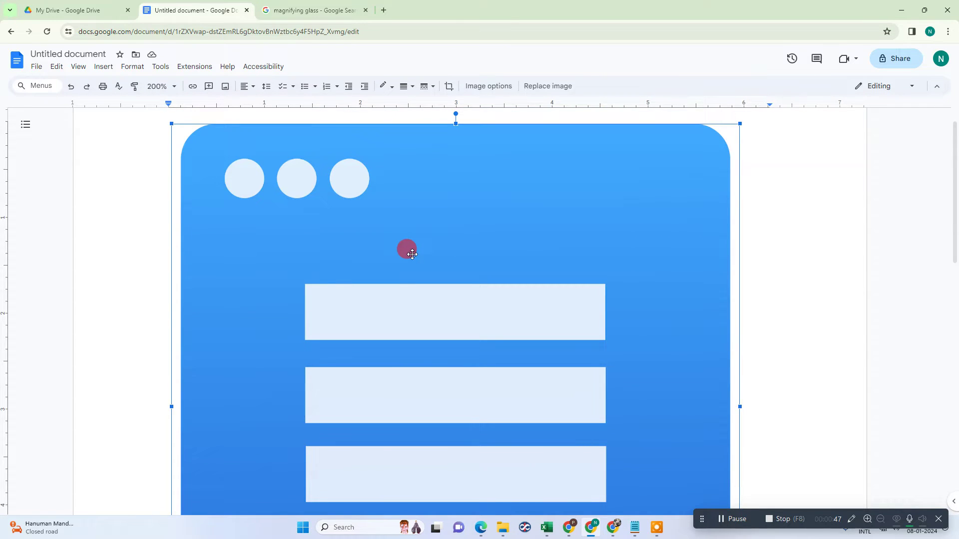
{"action": "left_click", "coordinate": [156, 86]}
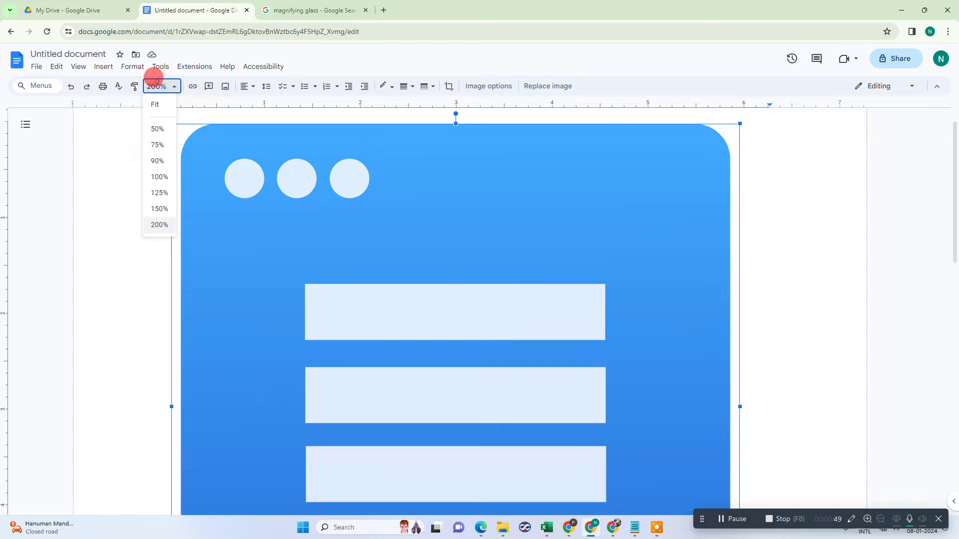
{"action": "left_click", "coordinate": [158, 177]}
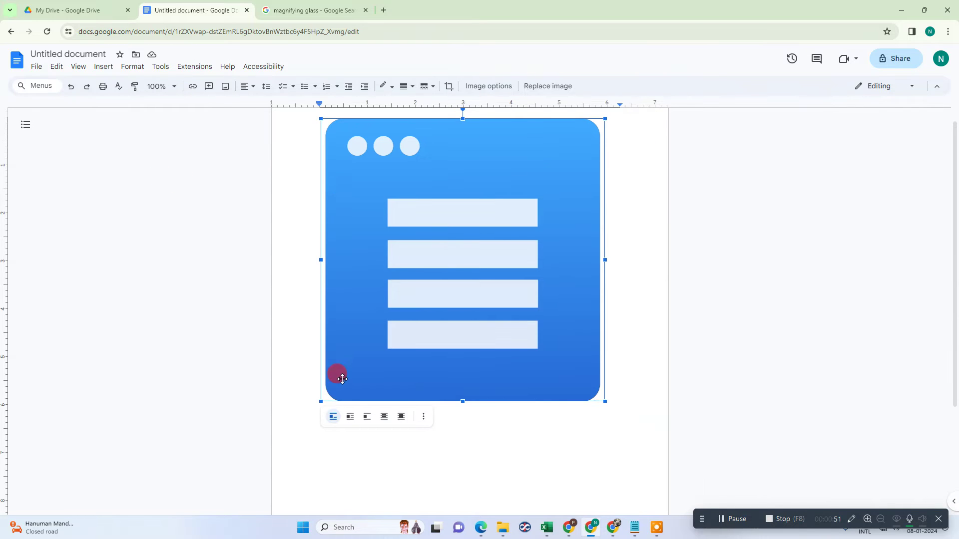
Step: Resize the blue image with Wrap text on until it fits inside the page width
{"action": "left_click_drag", "start_coordinate": [322, 400], "coordinate": [289, 432]}
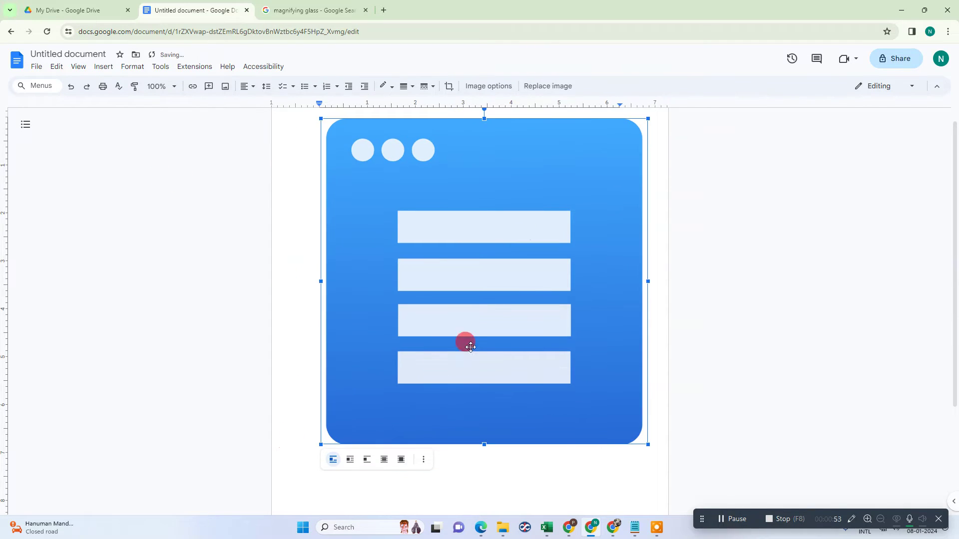
{"action": "left_click_drag", "start_coordinate": [646, 116], "coordinate": [658, 107]}
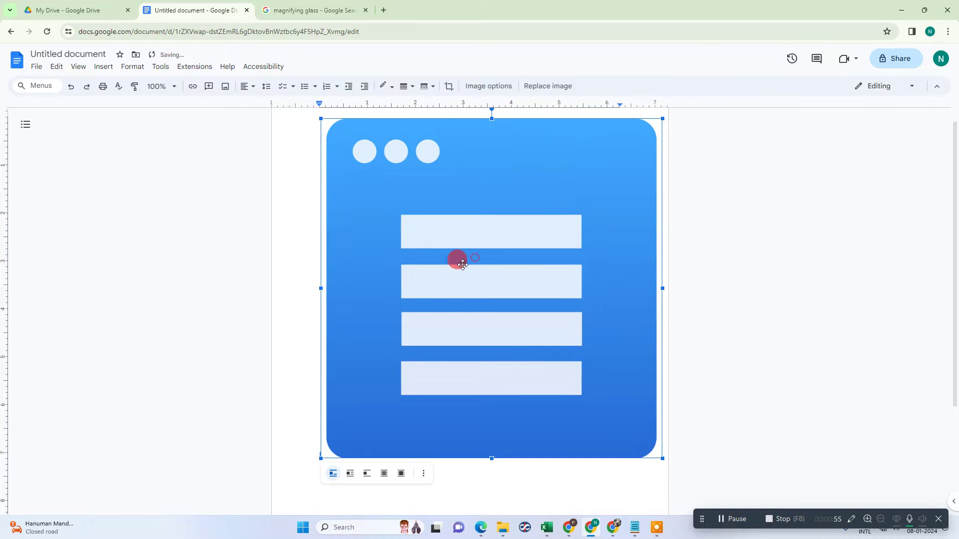
{"action": "left_click", "coordinate": [350, 474]}
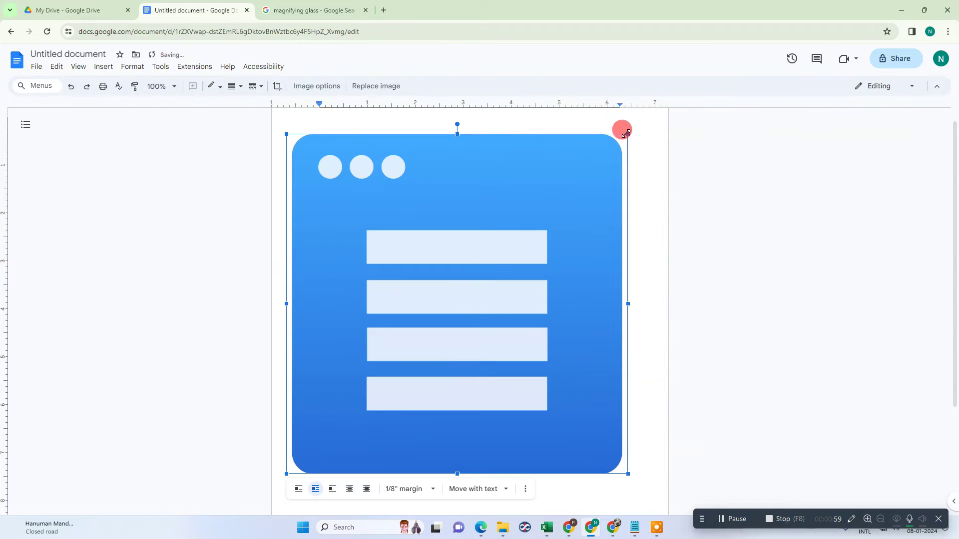
{"action": "left_click_drag", "start_coordinate": [627, 135], "coordinate": [494, 266]}
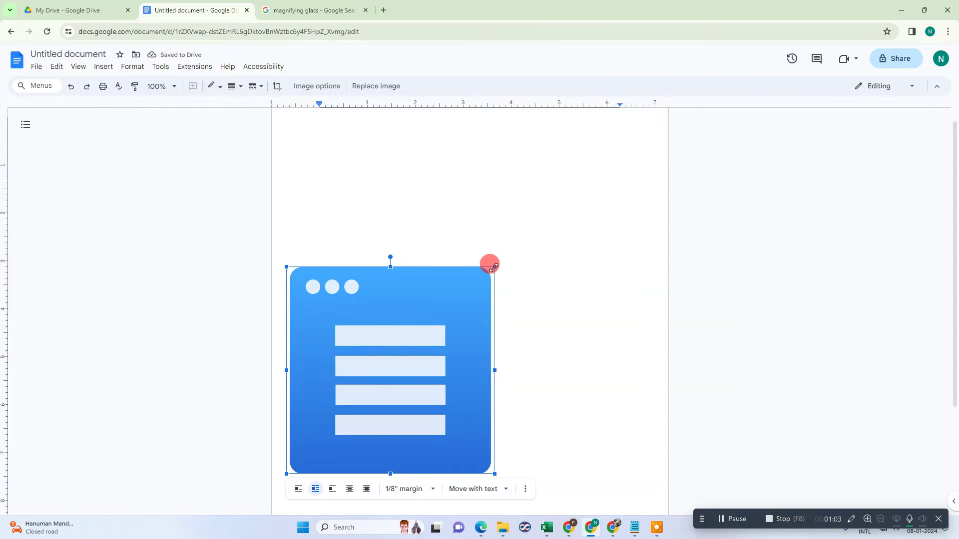
{"action": "left_click_drag", "start_coordinate": [493, 267], "coordinate": [640, 109]}
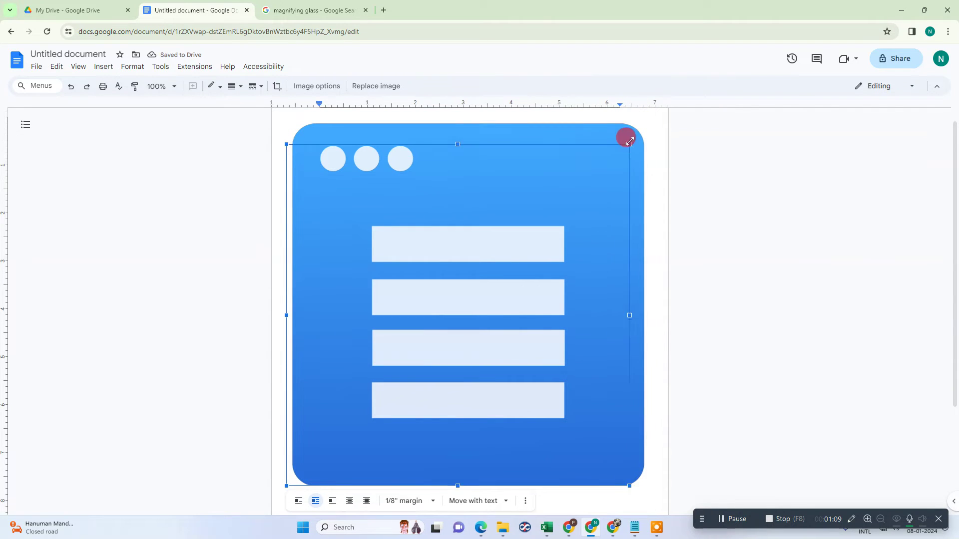
{"action": "left_click_drag", "start_coordinate": [644, 121], "coordinate": [649, 118]}
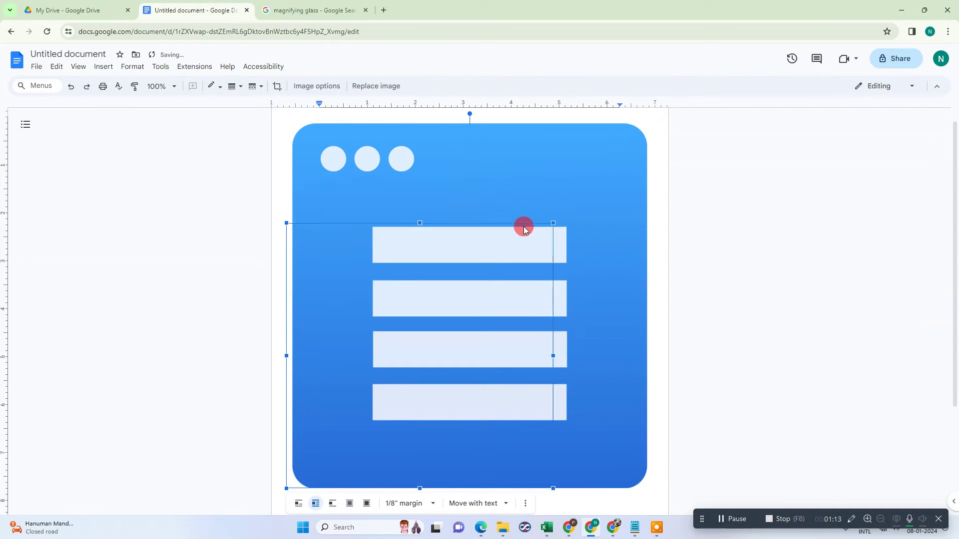
{"action": "mouse_move", "coordinate": [651, 121]}
{"action": "left_mouse_down"}
{"action": "mouse_move", "coordinate": [517, 242]}
{"action": "mouse_move", "coordinate": [652, 124]}
{"action": "left_mouse_up"}
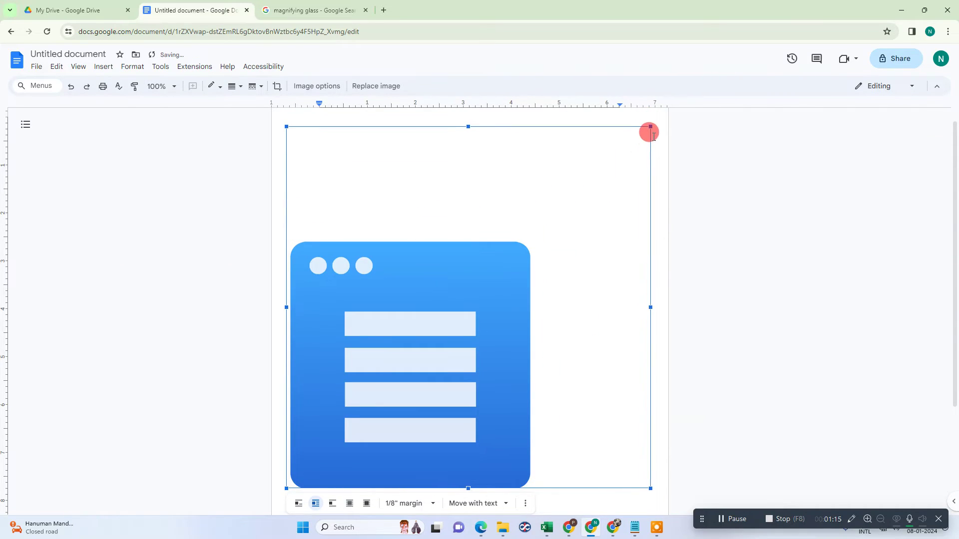
{"action": "left_click", "coordinate": [761, 162]}
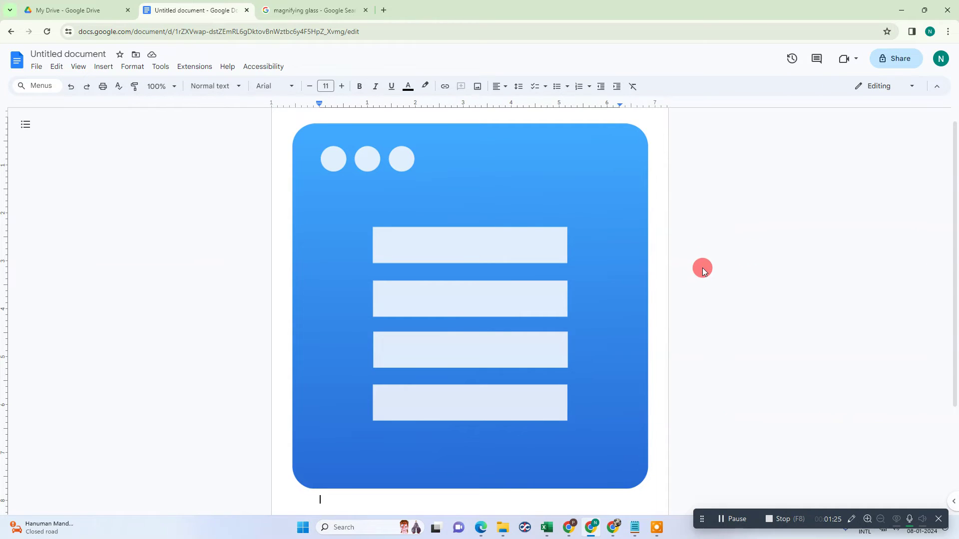
{"action": "key", "text": "ctrl+plus"}
{"action": "key", "text": "ctrl+plus"}
{"action": "key", "text": "ctrl+plus"}
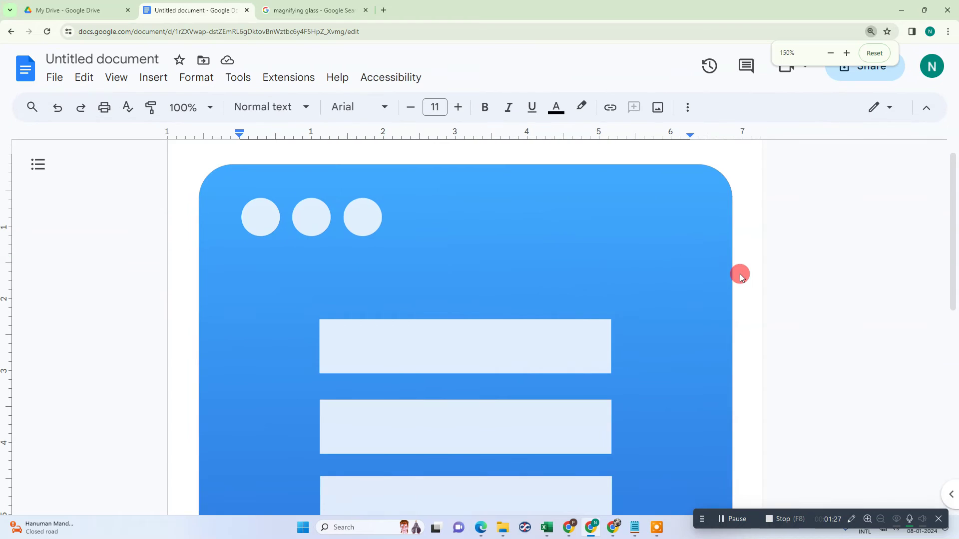
{"action": "key", "text": "ctrl+plus"}
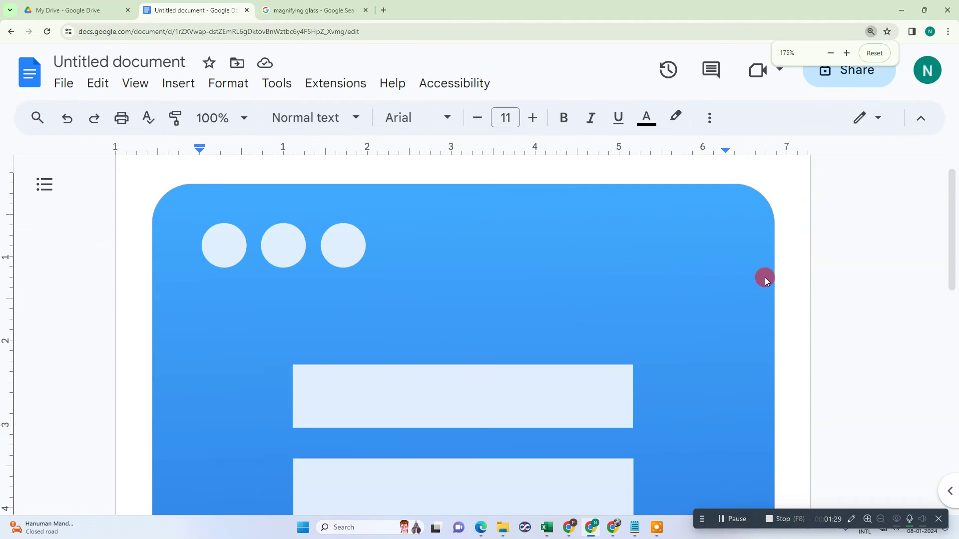
{"action": "key", "text": "ctrl+minus"}
{"action": "key", "text": "ctrl+minus"}
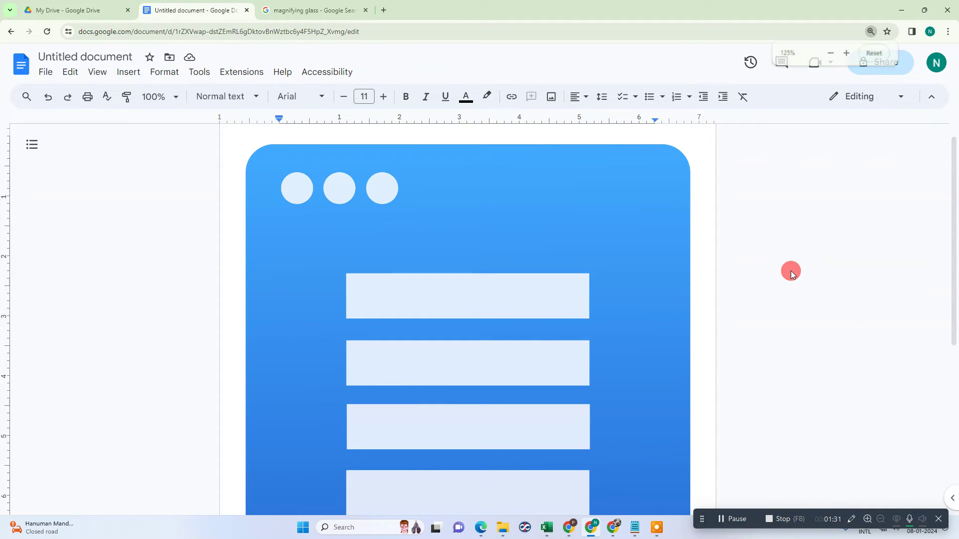
{"action": "key", "text": "ctrl+plus"}
{"action": "key", "text": "ctrl+minus"}
{"action": "key", "text": "ctrl+minus"}
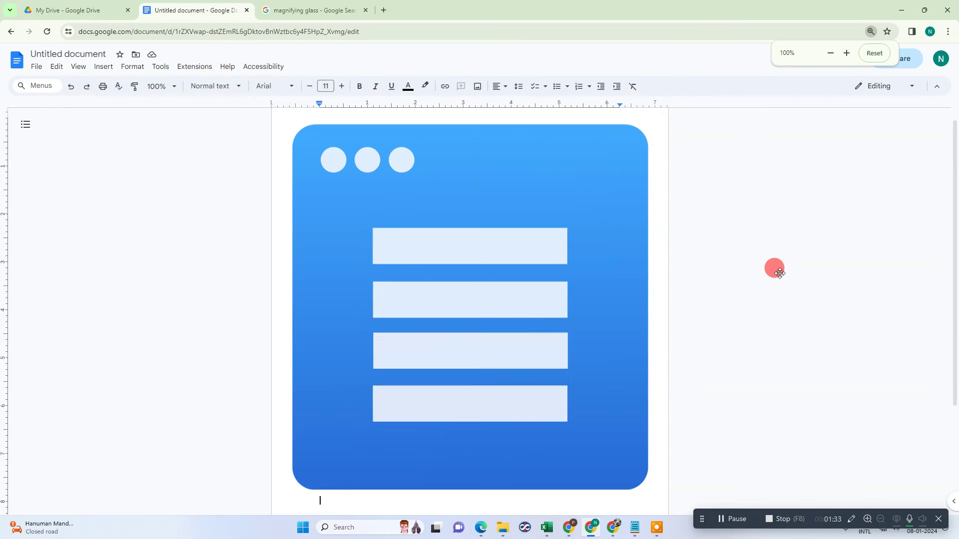
{"action": "key", "text": "ctrl+plus"}
{"action": "key", "text": "ctrl+plus"}
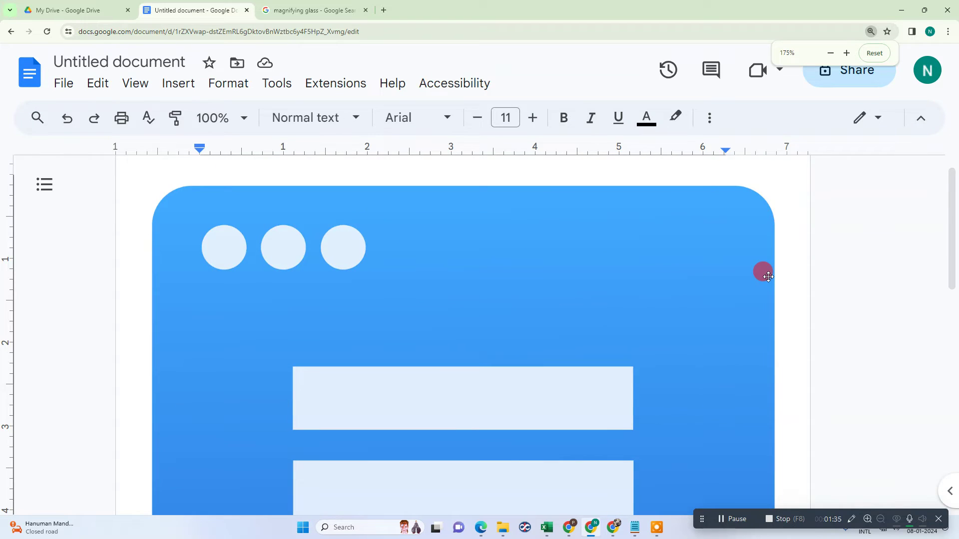
{"action": "key", "text": "ctrl+minus"}
{"action": "key", "text": "ctrl+minus"}
{"action": "key", "text": "ctrl+minus"}
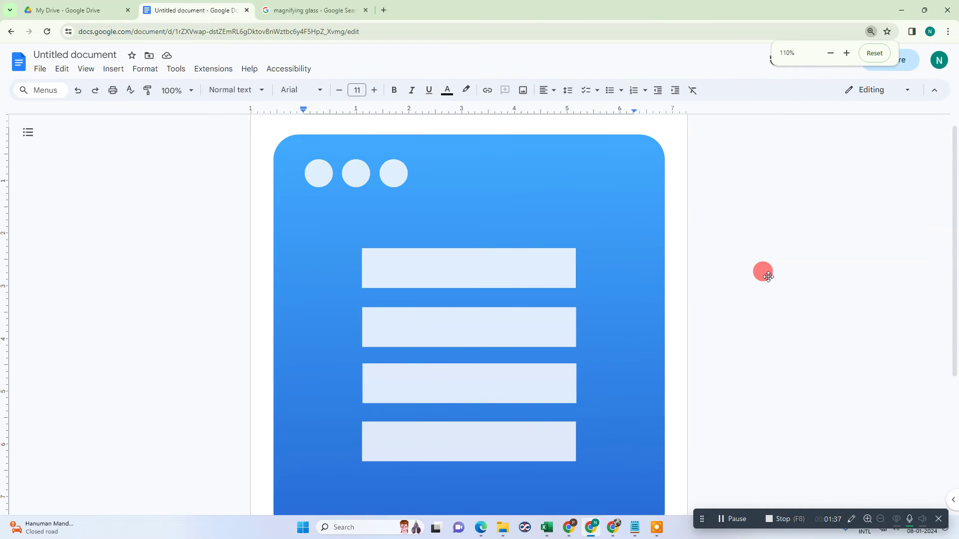
{"action": "key", "text": "ctrl+plus"}
{"action": "key", "text": "ctrl+plus"}
{"action": "key", "text": "ctrl+plus"}
{"action": "key", "text": "ctrl+minus"}
{"action": "key", "text": "ctrl+minus"}
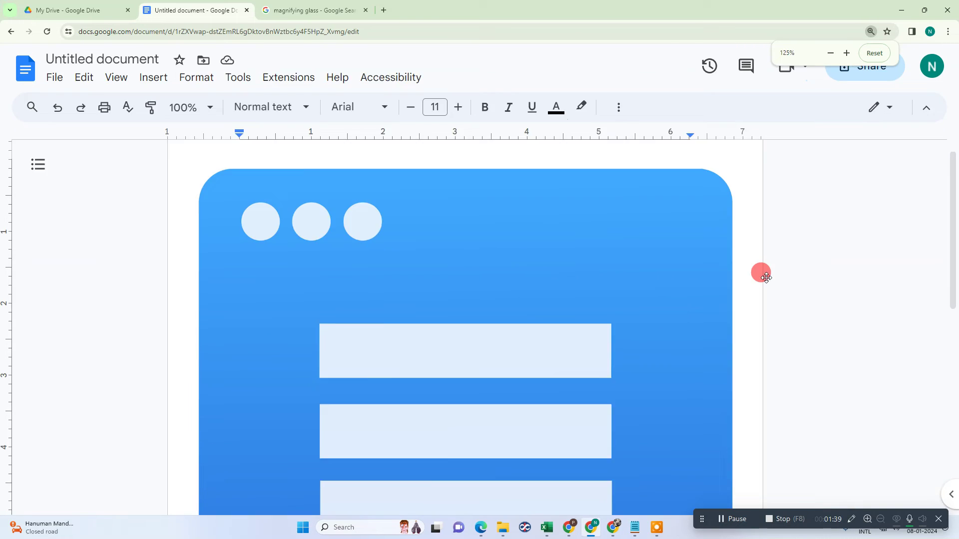
{"action": "key", "text": "ctrl+minus"}
{"action": "key", "text": "ctrl+plus"}
{"action": "key", "text": "ctrl+plus"}
{"action": "key", "text": "ctrl+plus"}
{"action": "key", "text": "ctrl+plus"}
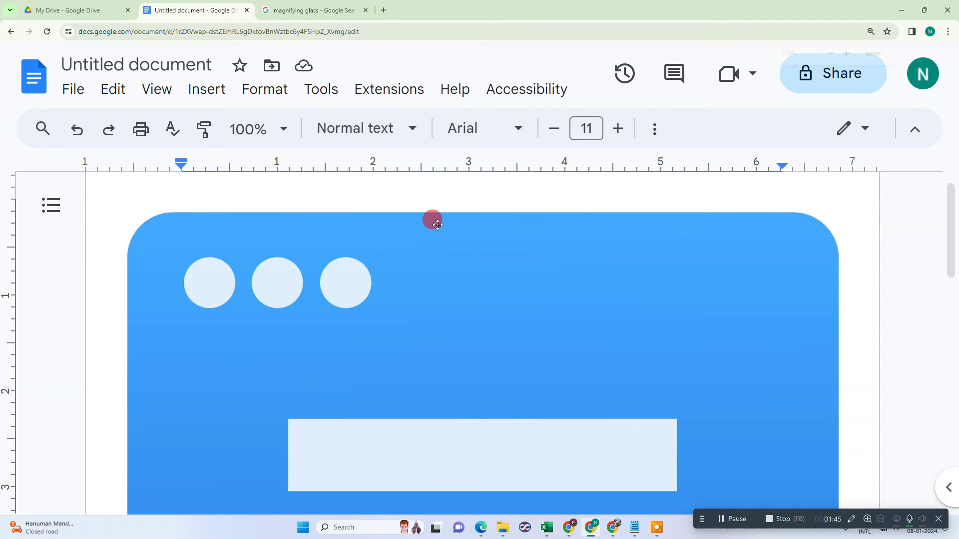
{"action": "key", "text": "ctrl+minus"}
{"action": "key", "text": "ctrl+minus"}
{"action": "key", "text": "ctrl+minus"}
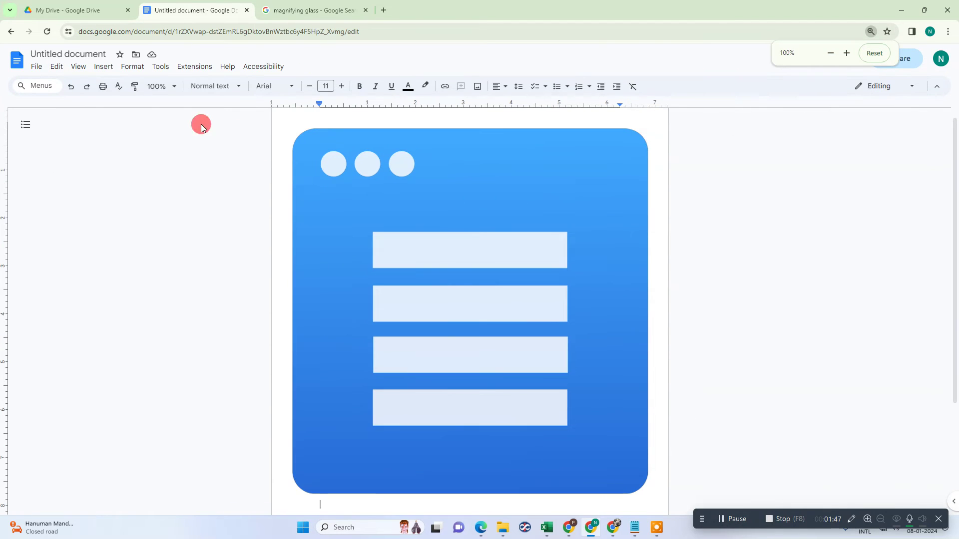
{"action": "left_click", "coordinate": [157, 85]}
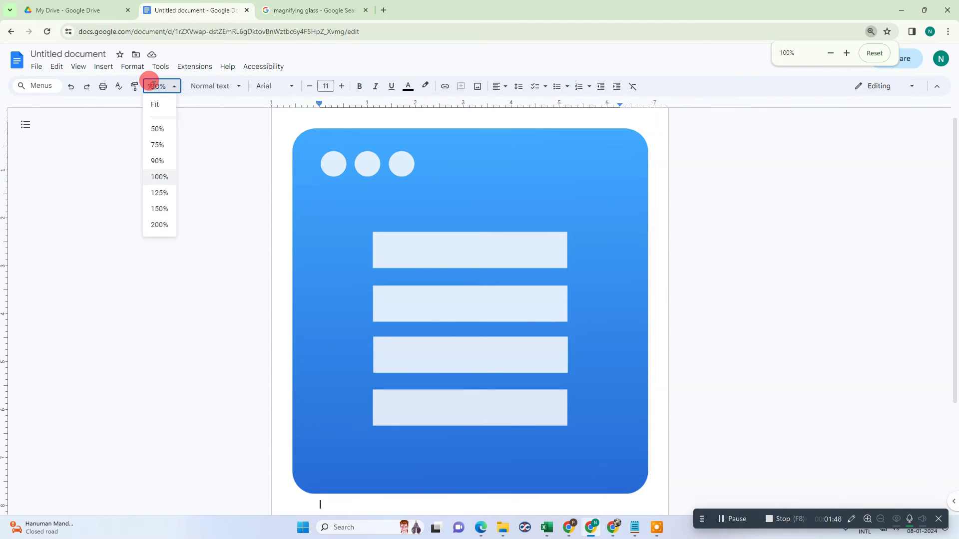
Step: View the document at 200%, then raise and lower Chrome's zoom to 125%
{"action": "left_click", "coordinate": [160, 227]}
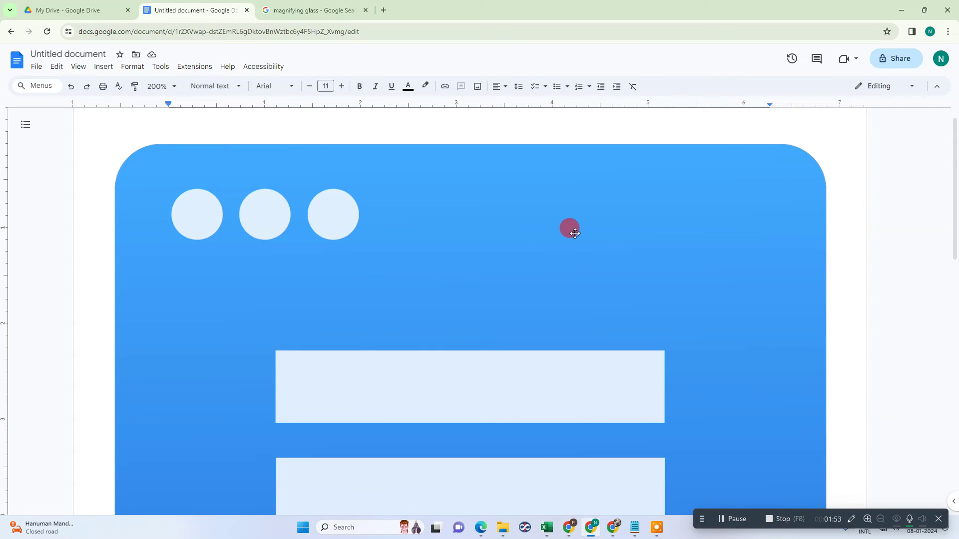
{"action": "key", "text": "ctrl+plus"}
{"action": "key", "text": "ctrl+plus"}
{"action": "key", "text": "ctrl+plus"}
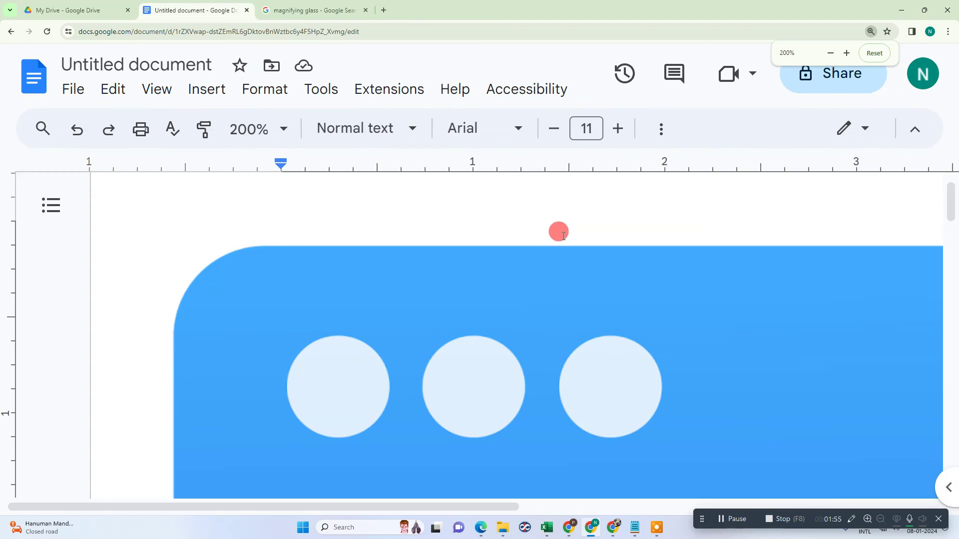
{"action": "key", "text": "ctrl+plus"}
{"action": "scroll", "coordinate": [552, 252], "scroll_direction": "down", "scroll_amount": 3}
{"action": "scroll", "coordinate": [532, 345], "scroll_direction": "down", "scroll_amount": 3}
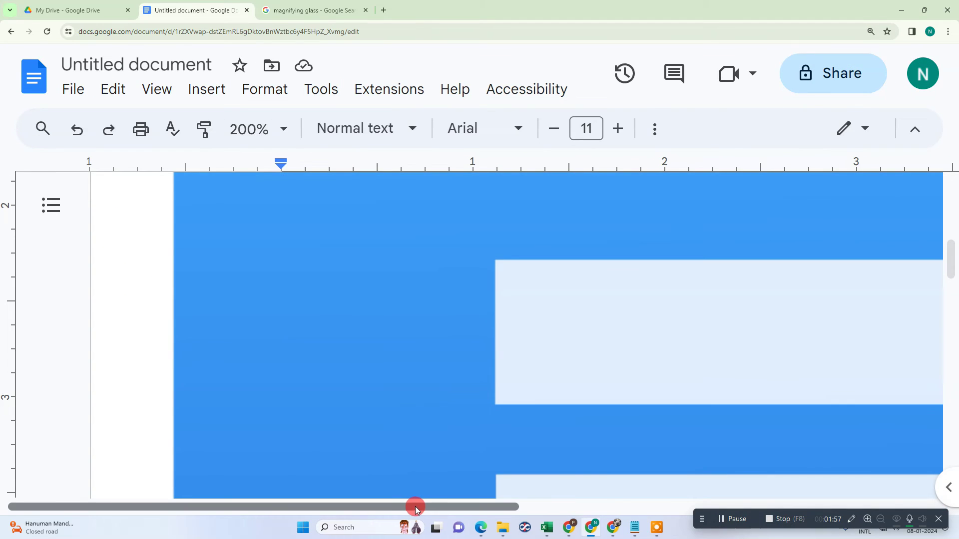
{"action": "left_click_drag", "start_coordinate": [415, 507], "coordinate": [606, 507]}
{"action": "key", "text": "ctrl+minus"}
{"action": "key", "text": "ctrl+minus"}
{"action": "key", "text": "ctrl+minus"}
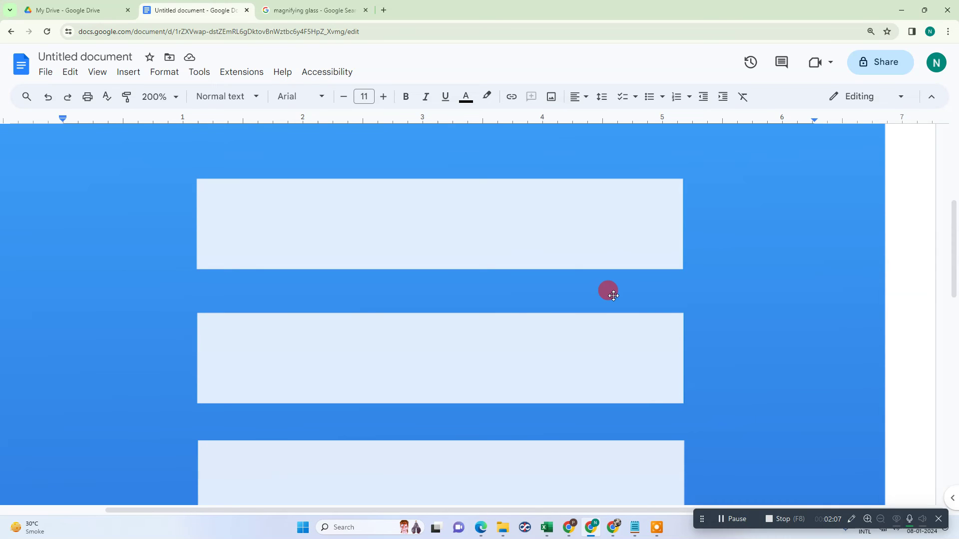
Step: Adjust Chrome's zoom between 80% and 110% with Ctrl+minus and Ctrl+plus
{"action": "key", "text": "ctrl+minus"}
{"action": "key", "text": "ctrl+minus"}
{"action": "key", "text": "ctrl+minus"}
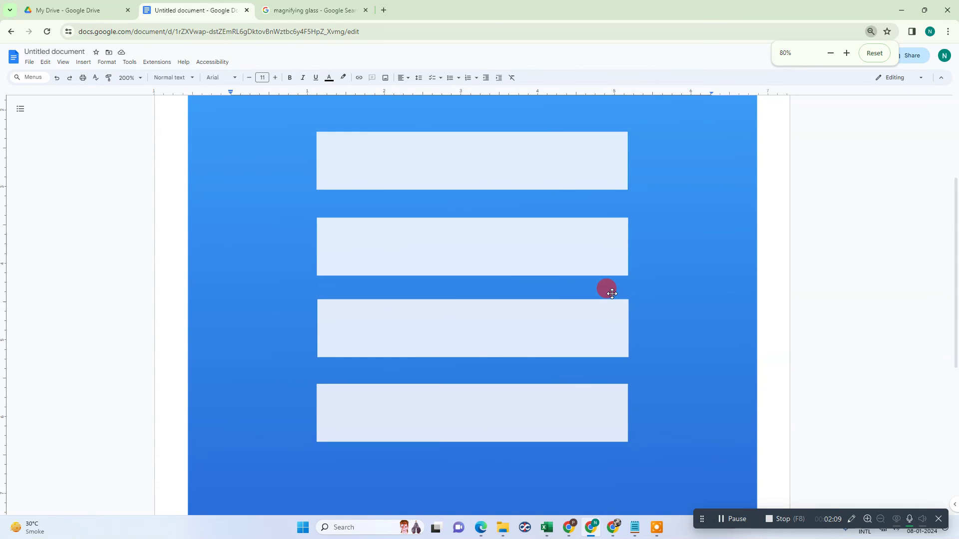
{"action": "key", "text": "ctrl+plus"}
{"action": "key", "text": "ctrl+plus"}
{"action": "key", "text": "ctrl+plus"}
{"action": "key", "text": "ctrl+plus"}
{"action": "key", "text": "ctrl+minus"}
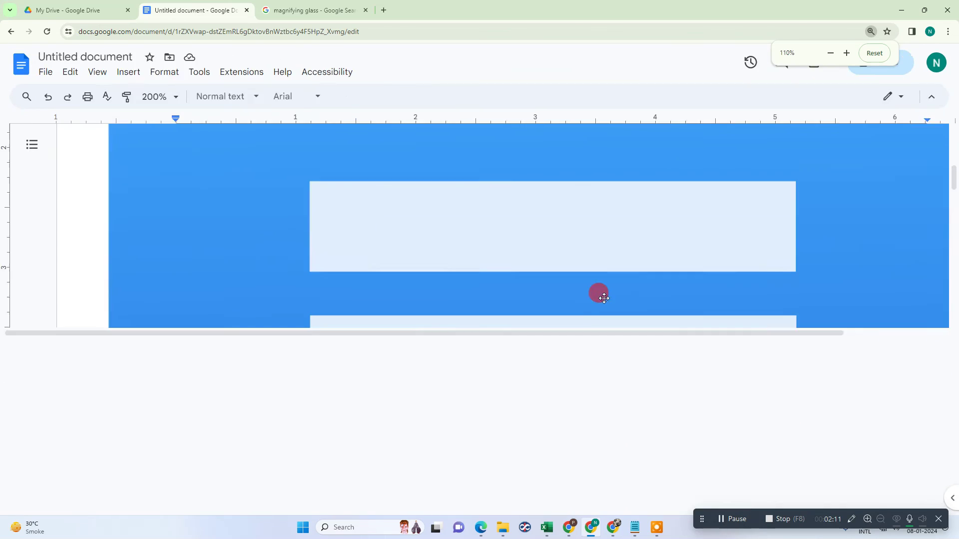
{"action": "key", "text": "ctrl+minus"}
{"action": "key", "text": "ctrl+minus"}
{"action": "key", "text": "ctrl+minus"}
{"action": "key", "text": "ctrl+plus"}
{"action": "key", "text": "ctrl+plus"}
{"action": "key", "text": "ctrl+plus"}
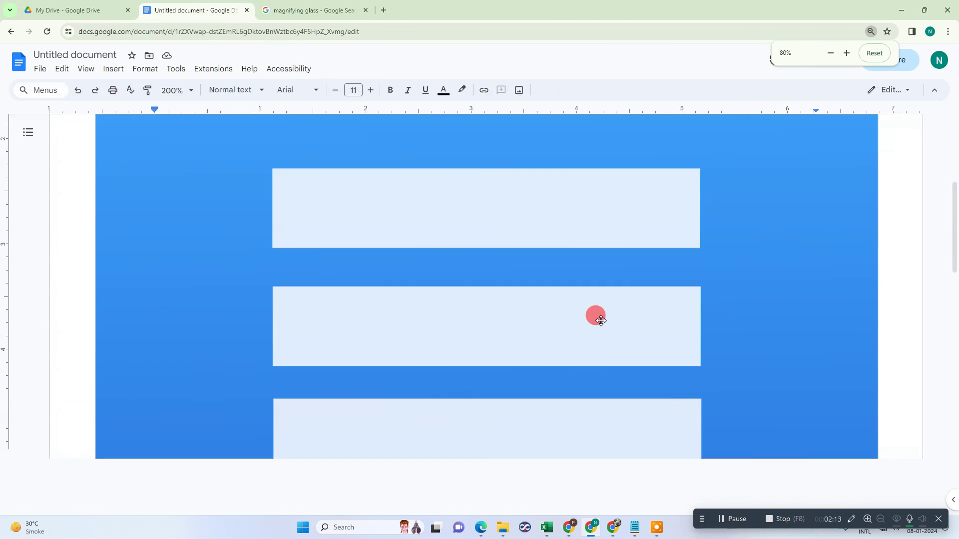
{"action": "key", "text": "ctrl+minus"}
{"action": "key", "text": "ctrl+minus"}
{"action": "key", "text": "ctrl+plus"}
{"action": "key", "text": "ctrl+plus"}
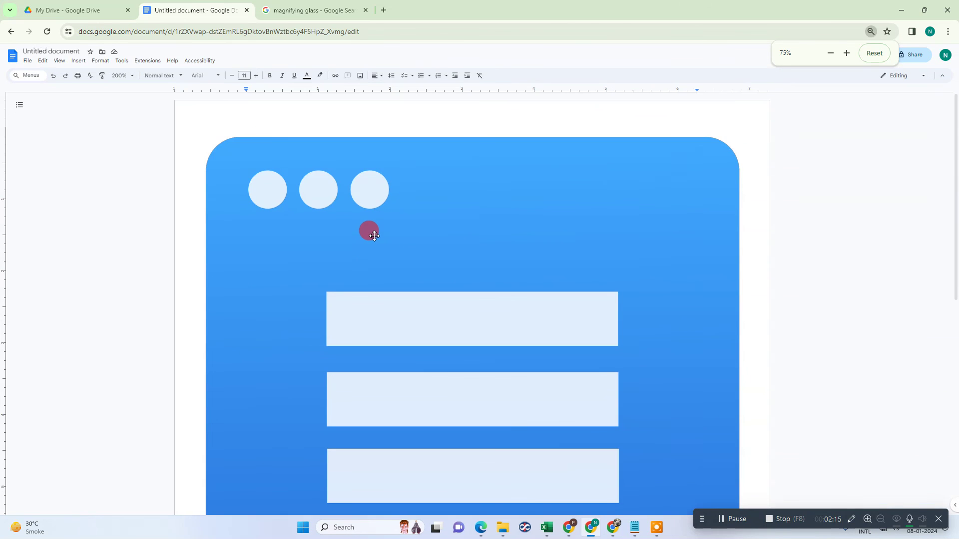
{"action": "key", "text": "ctrl+plus"}
{"action": "key", "text": "ctrl+plus"}
{"action": "key", "text": "ctrl+plus"}
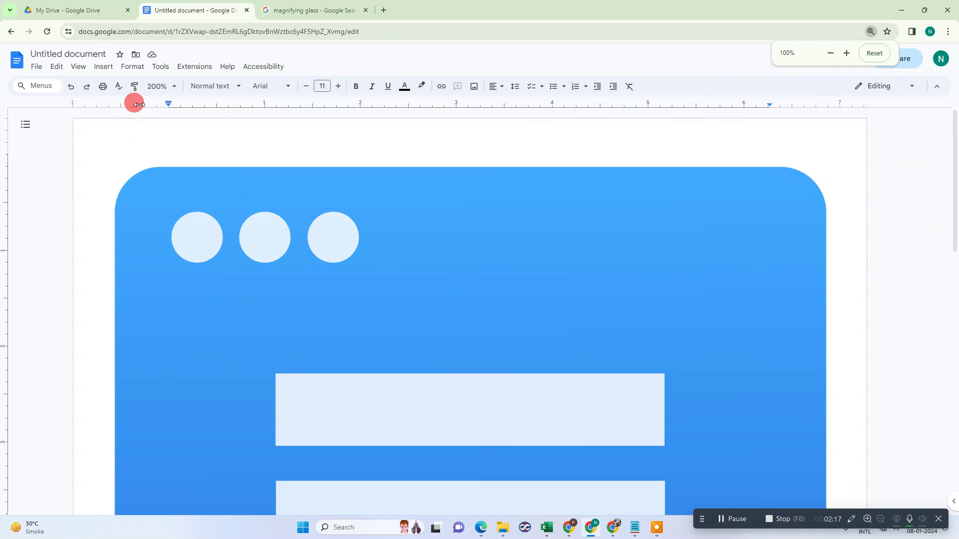
Step: Reset the document zoom to 100% and minimize Chrome with Win+D
{"action": "left_click", "coordinate": [162, 86]}
{"action": "left_click", "coordinate": [161, 177]}
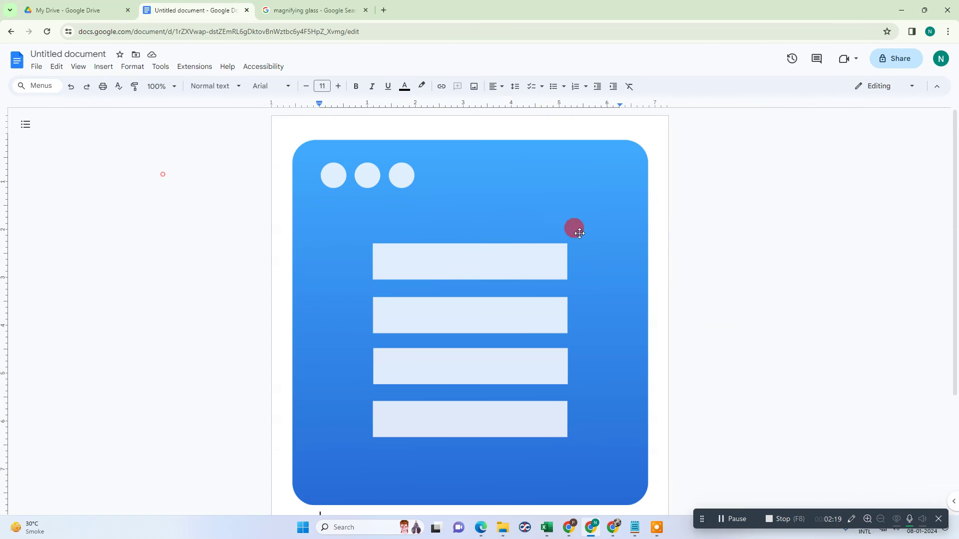
{"action": "scroll", "coordinate": [783, 267], "scroll_direction": "down", "scroll_amount": 2}
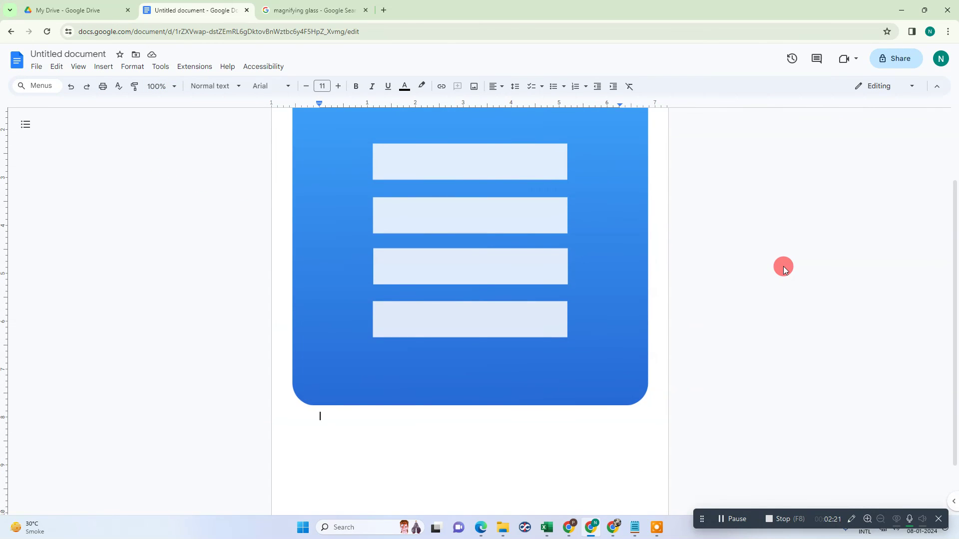
{"action": "key", "text": "super+d"}
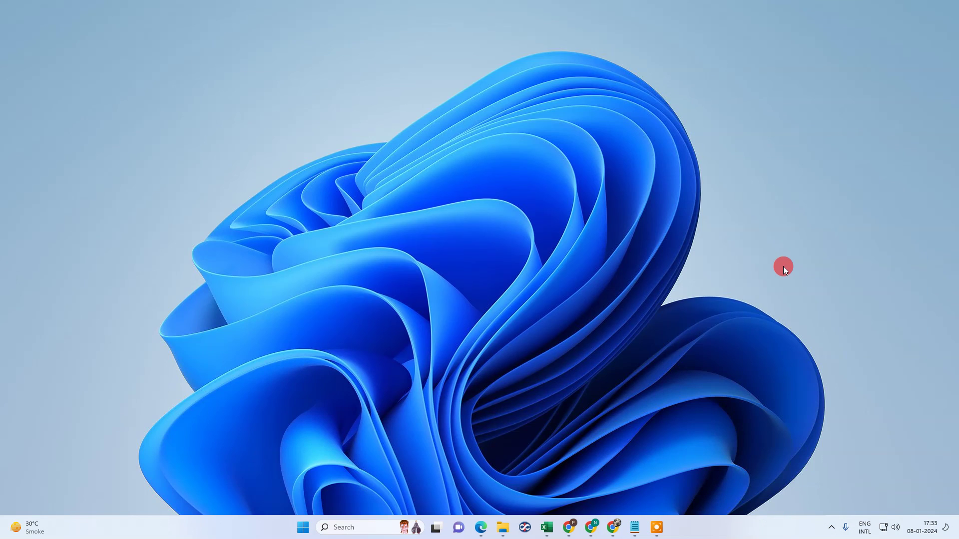